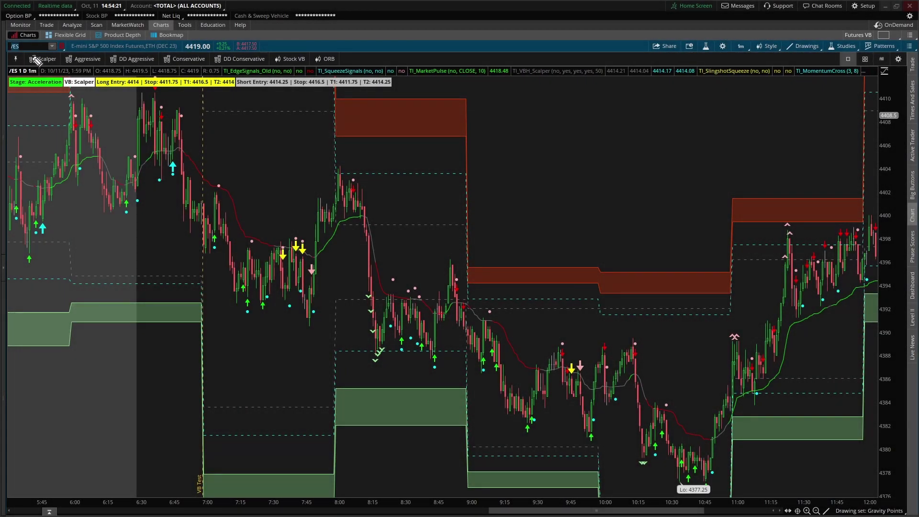
Circle the E-mini S&P 500 contract description with an arrow to the /ES symbol, and clear the marks.
mouse_move(187, 40)
mouse_down()
mouse_move(59, 42)
mouse_move(172, 56)
mouse_move(186, 39)
mouse_up()
mouse_move(58, 37)
mouse_down()
mouse_move(25, 44)
mouse_move(36, 45)
mouse_up()
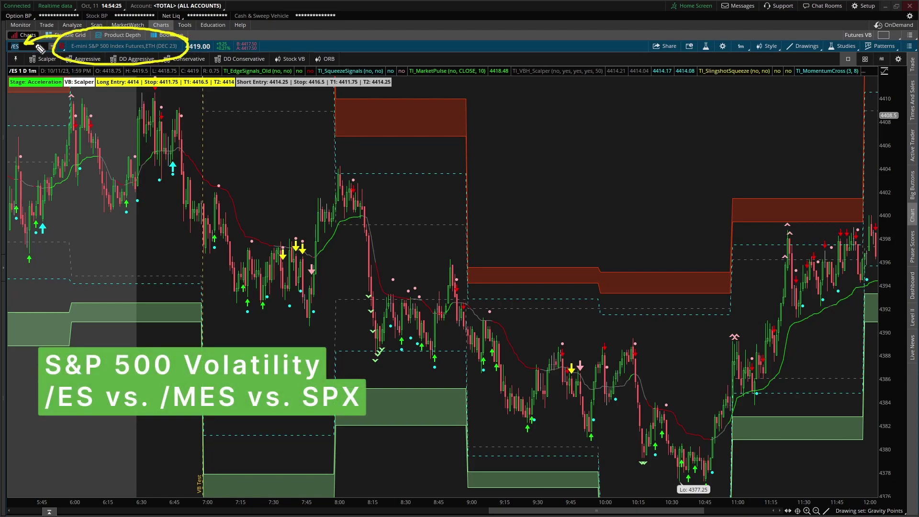
key(shift+F9)
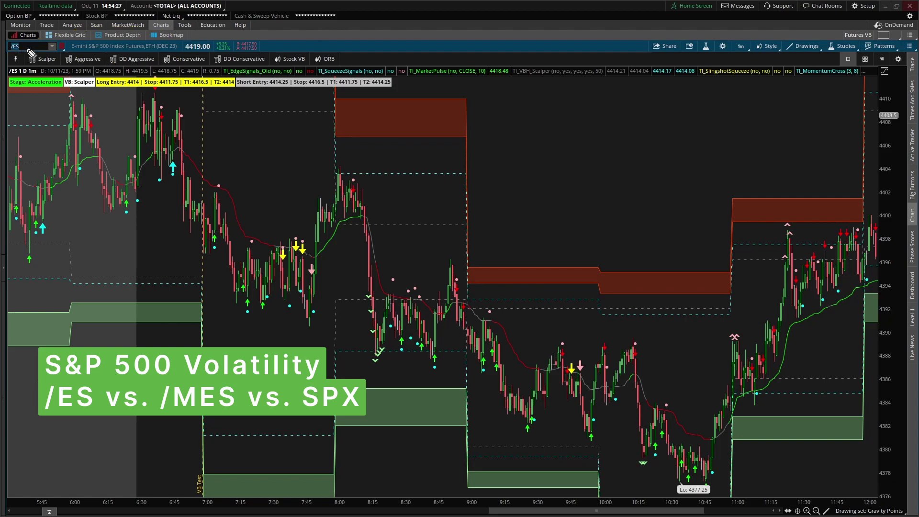
Cycle the chart's symbol through /MES and SPX for comparison, returning to /ES.
key(BackSpace)
key(BackSpace)
key(BackSpace)
text(/MES)
key(Return)
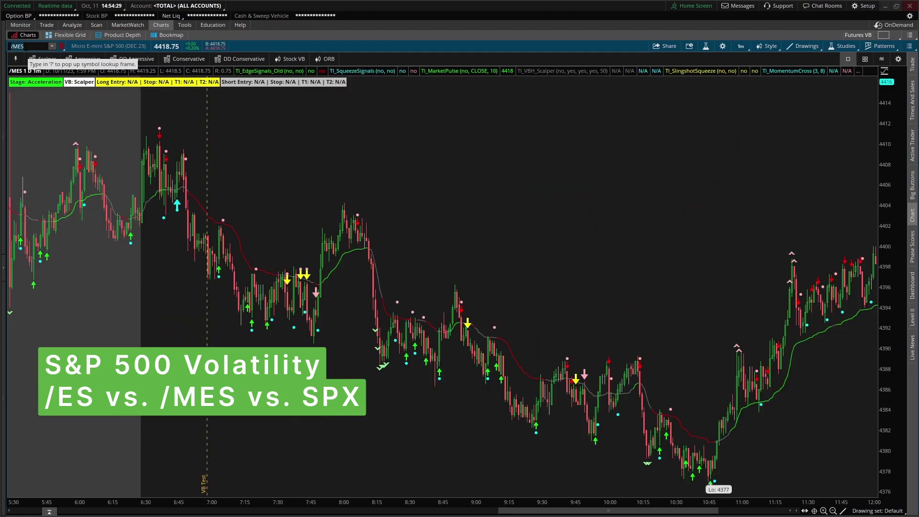
key(Return)
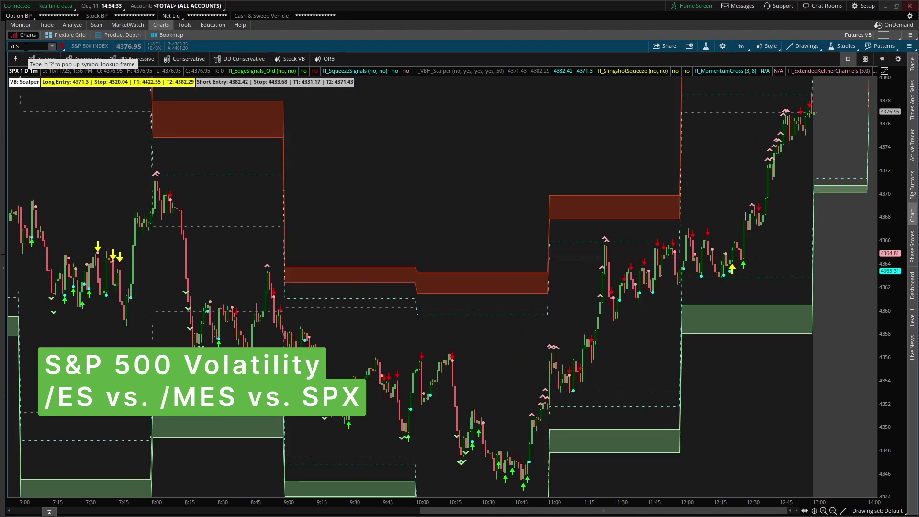
text(/ES)
key(Return)
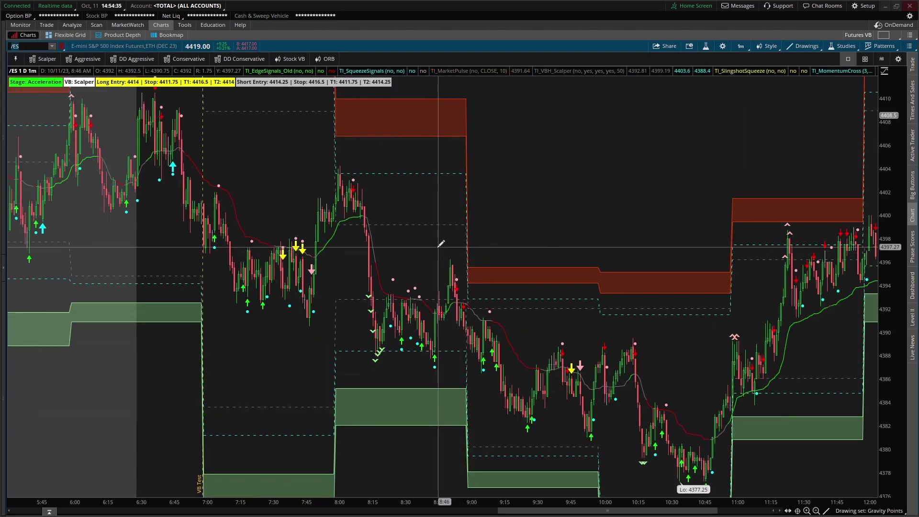
Draw an arrow along the price drop after 8:00 and mark the 8:00 to 9:00 span on the time axis.
mouse_move(323, 215)
mouse_down()
mouse_move(356, 215)
mouse_move(382, 347)
mouse_move(392, 346)
mouse_up()
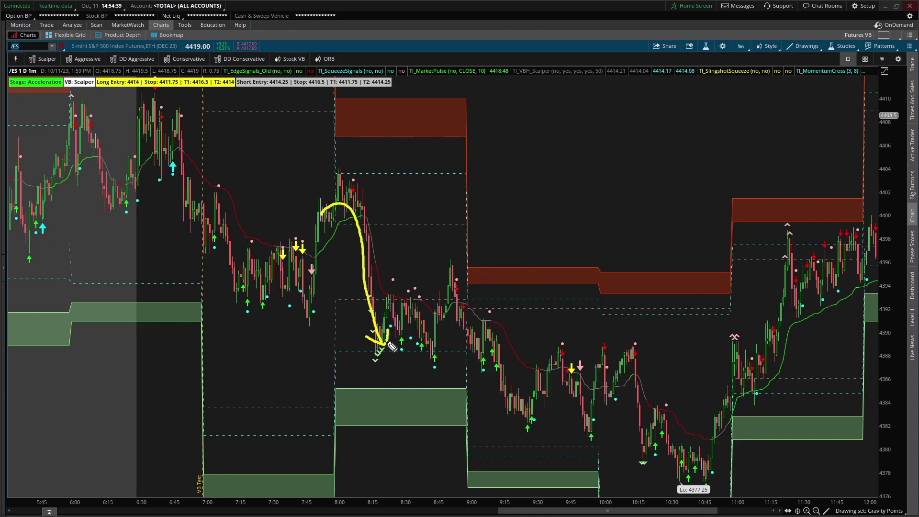
mouse_move(330, 487)
mouse_down()
mouse_move(469, 488)
mouse_move(466, 505)
mouse_up()
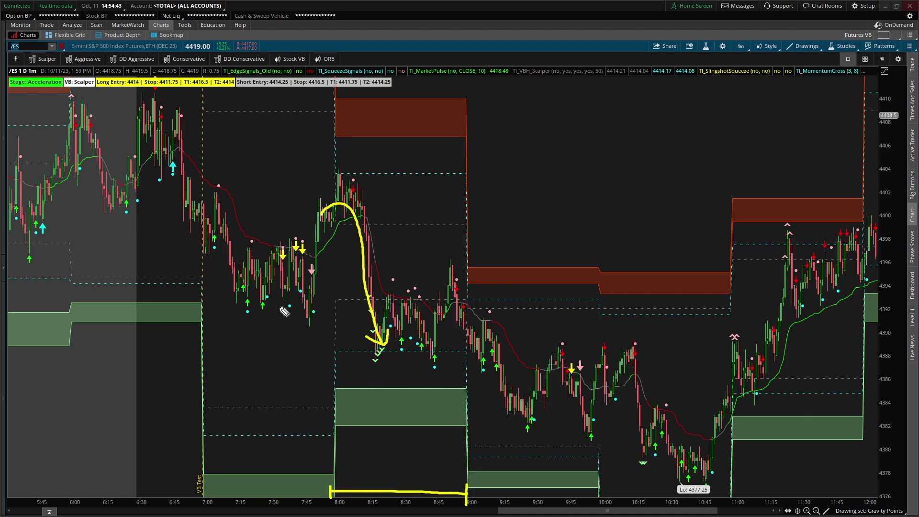
drag(7, 50, 27, 54)
Zoom in on the 8:00 to 9:00 hour, and temporarily underline the /ES symbol with an arrow pointing to it.
drag(237, 205, 589, 273)
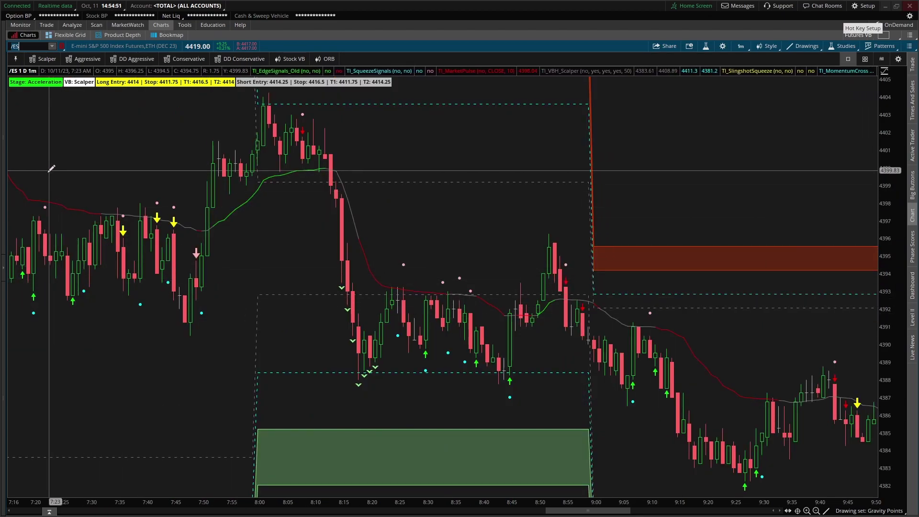
drag(9, 56, 30, 58)
drag(54, 28, 25, 45)
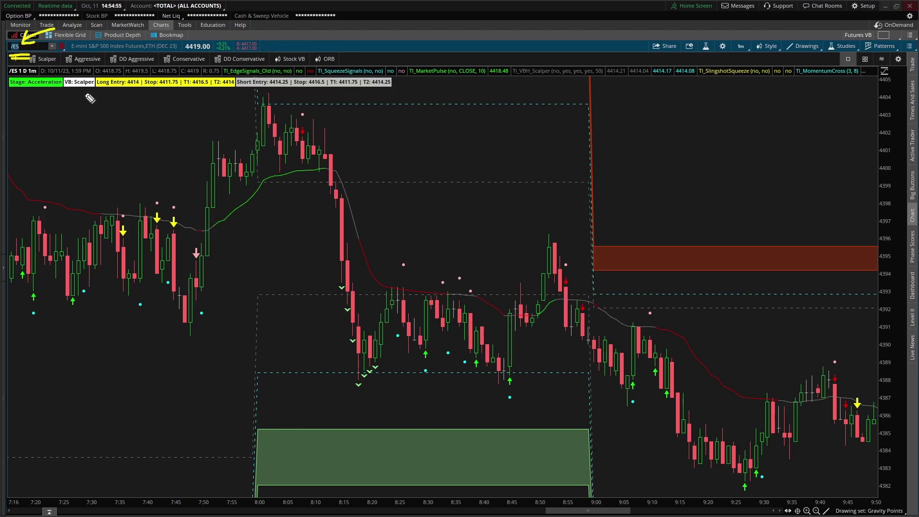
key(Escape)
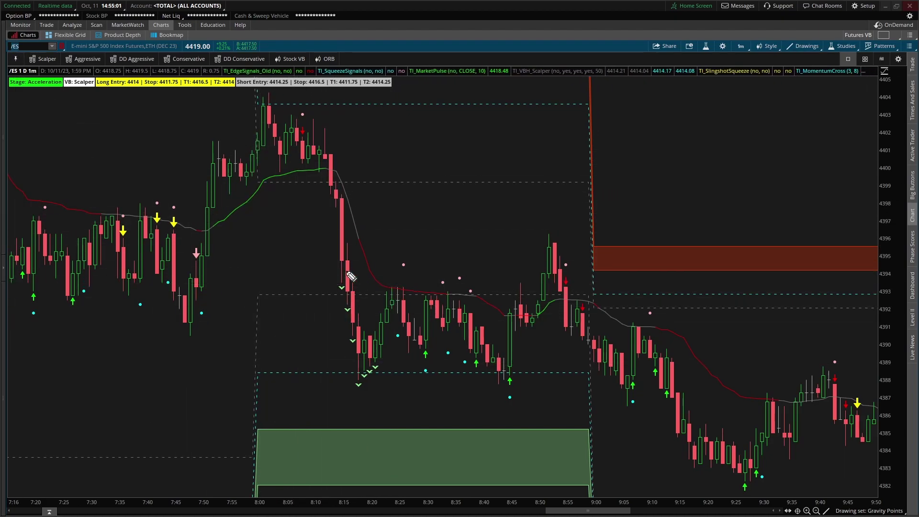
Mark the drop to the lower dashed line, circle the 8:30 signal and draw an arrow to the retest near 8:45.
drag(290, 138, 352, 371)
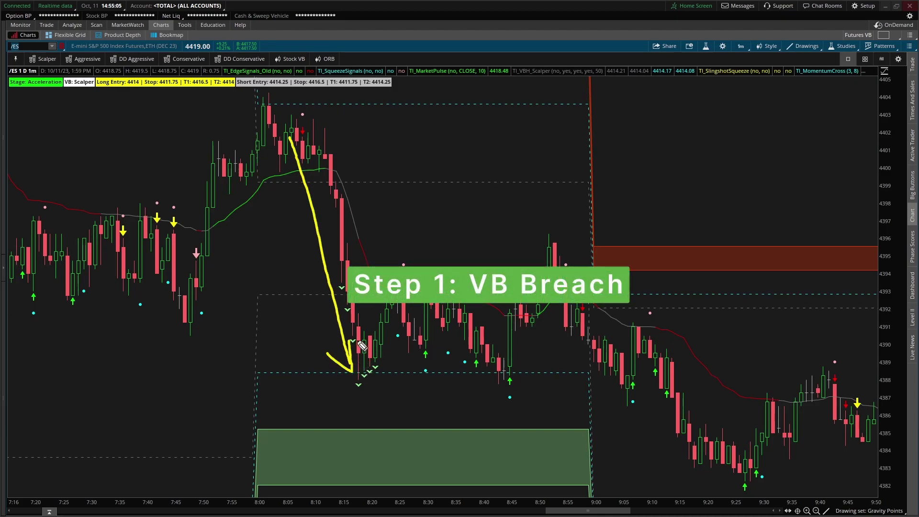
mouse_move(287, 373)
mouse_down()
mouse_move(325, 373)
mouse_move(271, 382)
mouse_up()
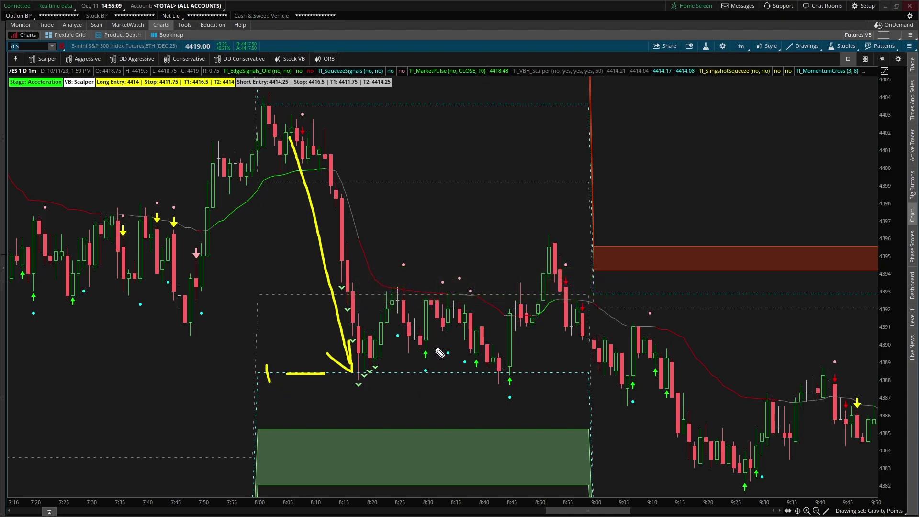
mouse_move(433, 343)
mouse_down()
mouse_move(412, 361)
mouse_move(431, 371)
mouse_move(438, 343)
mouse_move(483, 324)
mouse_move(445, 344)
mouse_up()
mouse_move(449, 330)
mouse_down()
mouse_move(440, 346)
mouse_move(508, 379)
mouse_move(553, 376)
mouse_move(527, 375)
mouse_move(539, 346)
mouse_move(528, 369)
mouse_up()
drag(525, 359, 528, 369)
drag(529, 369, 536, 365)
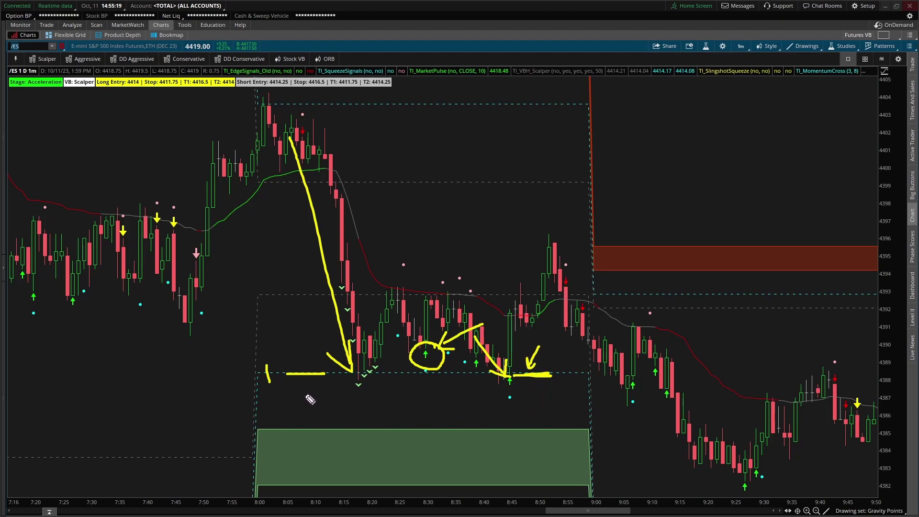
Bracket the span beneath the lower dashed line through the green zone and write 6.5 beside it.
mouse_move(401, 373)
mouse_down()
mouse_move(396, 433)
mouse_move(422, 490)
mouse_up()
drag(388, 437, 363, 436)
drag(298, 418, 293, 438)
click(327, 435)
drag(342, 420, 336, 439)
drag(341, 421, 370, 409)
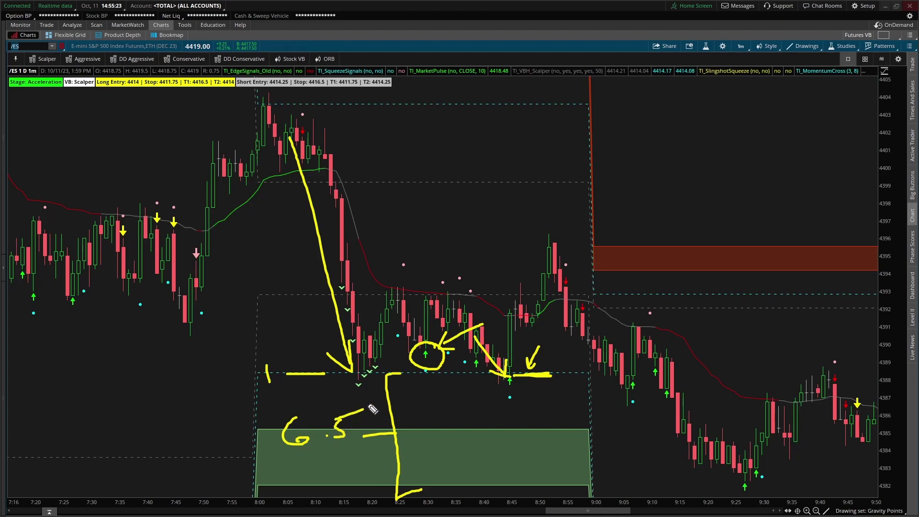
Point an arrow at the rally toward the high before 8:55, and clear all marks from the chart.
mouse_move(452, 373)
mouse_down()
mouse_move(467, 488)
mouse_move(506, 308)
mouse_move(548, 253)
mouse_move(519, 257)
mouse_move(540, 262)
mouse_up()
key(shift+F9)
key(F9)
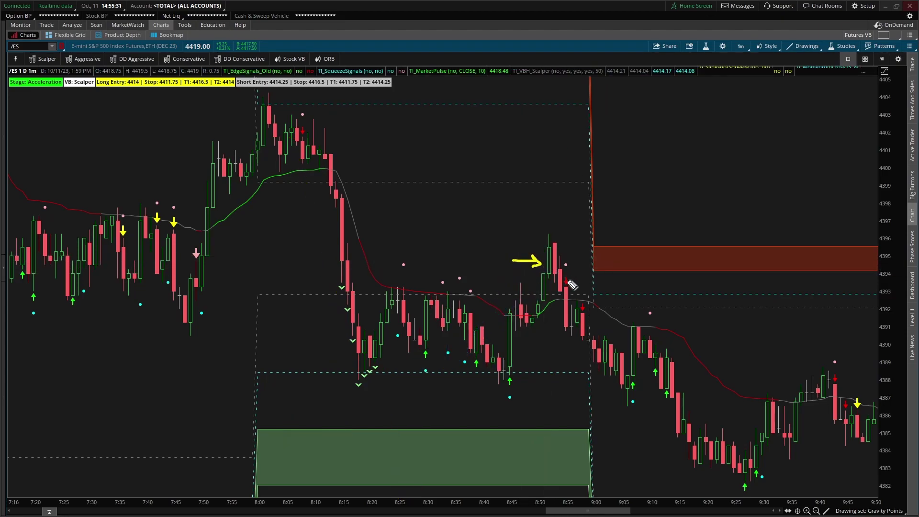
key(shift+F9)
key(F9)
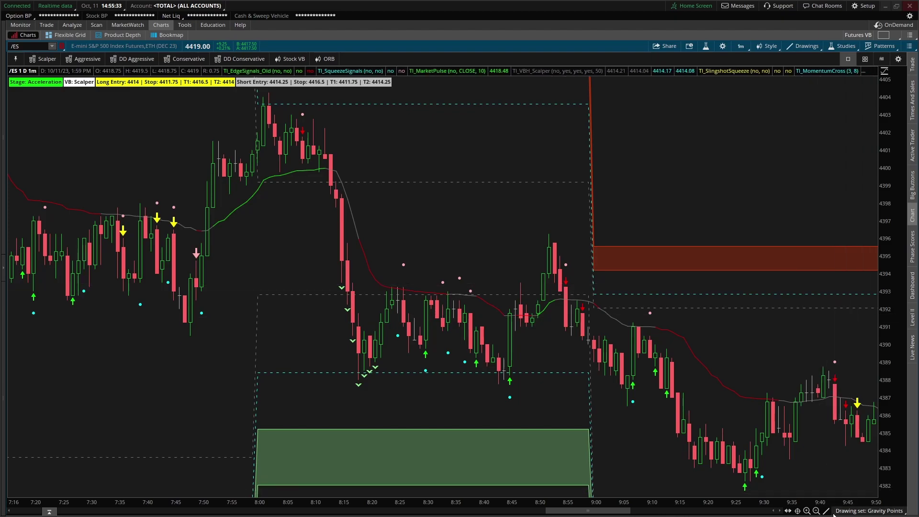
On a wider /ES view, draw arrows along the drop after 8:00 and the rise after 8:45, and clear them.
click(816, 511)
key(F9)
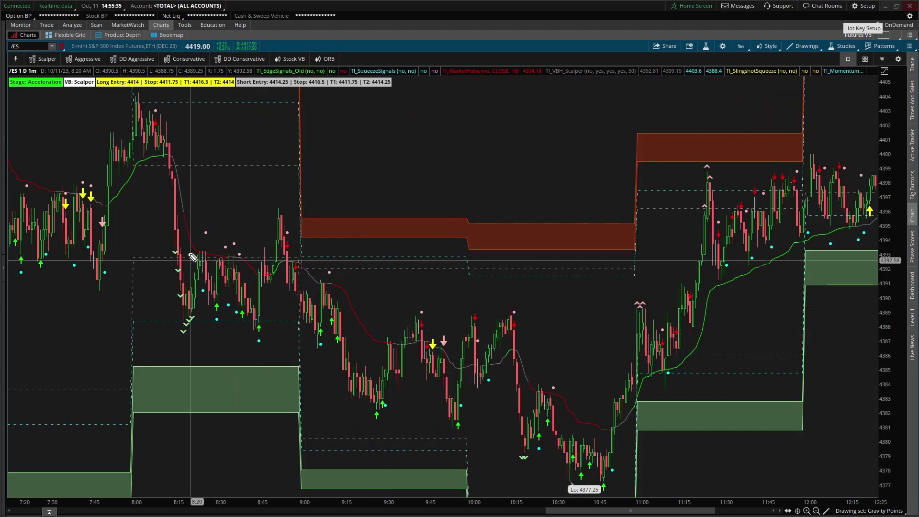
mouse_move(159, 177)
mouse_down()
mouse_move(194, 310)
mouse_move(198, 272)
mouse_up()
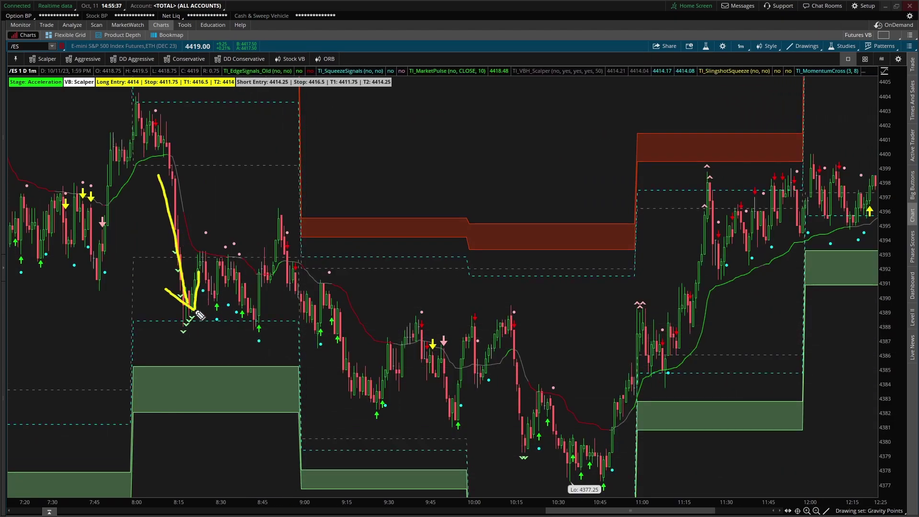
mouse_move(254, 311)
mouse_down()
mouse_move(286, 223)
mouse_move(292, 239)
mouse_up()
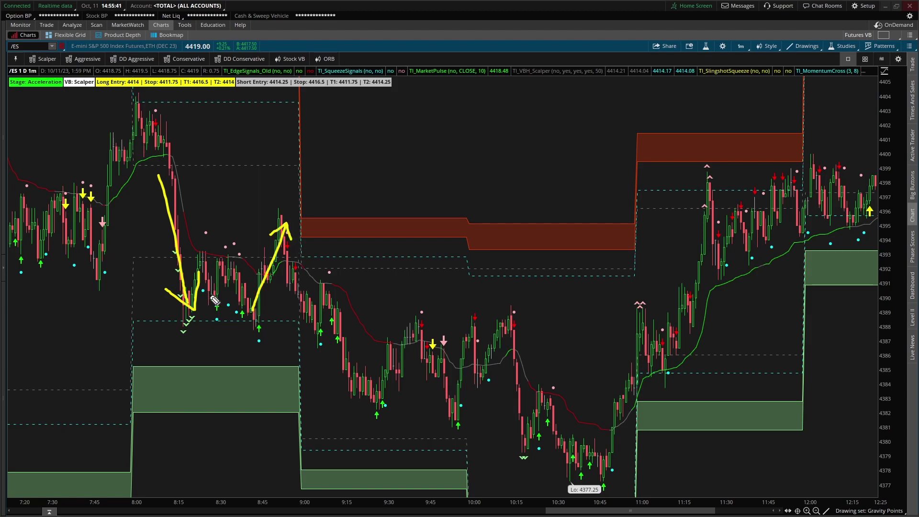
key(Escape)
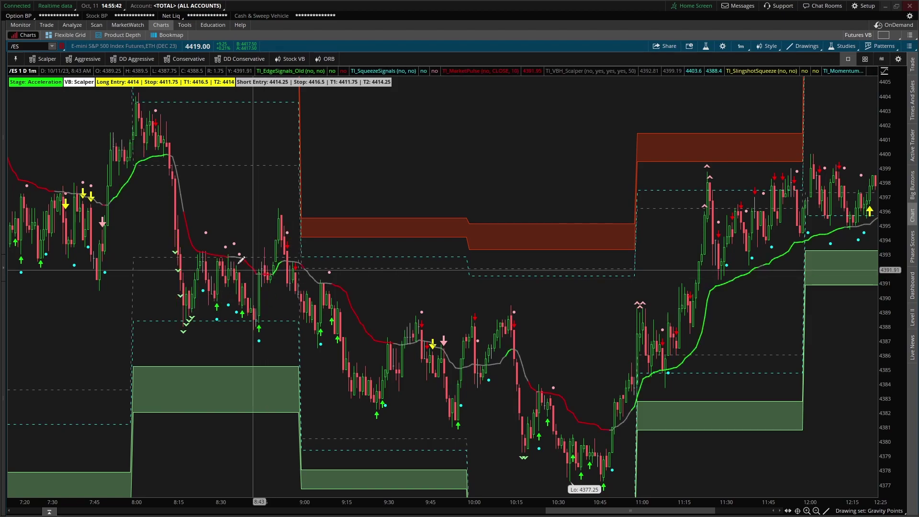
Switch the chart to /MES and zoom in on the range from about 7:30 to 9:50.
click(29, 45)
text(/MES)
key(Return)
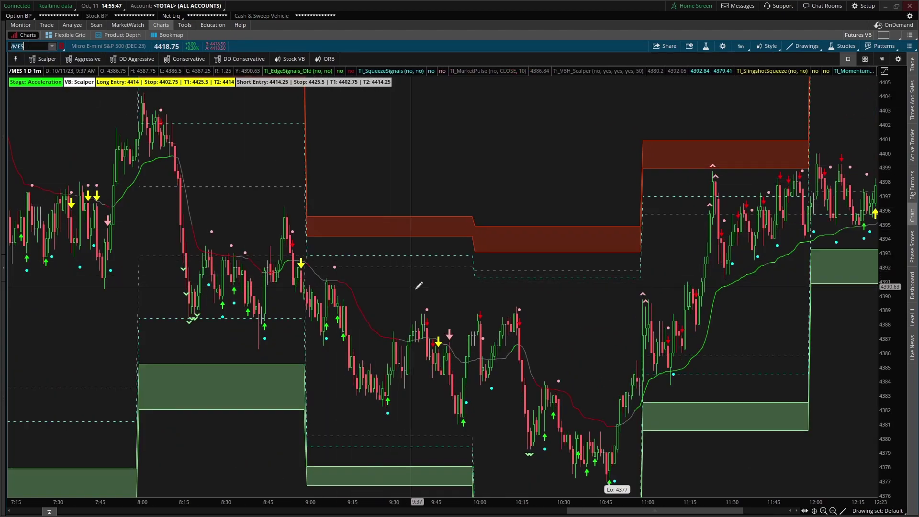
drag(59, 318, 458, 321)
Mark the /MES drop after 8:10 and bracket the span from the lower dashed line to the green zone's lower edge.
key(F9)
mouse_move(276, 266)
mouse_down()
mouse_move(314, 372)
mouse_move(310, 365)
mouse_up()
key(shift+F9)
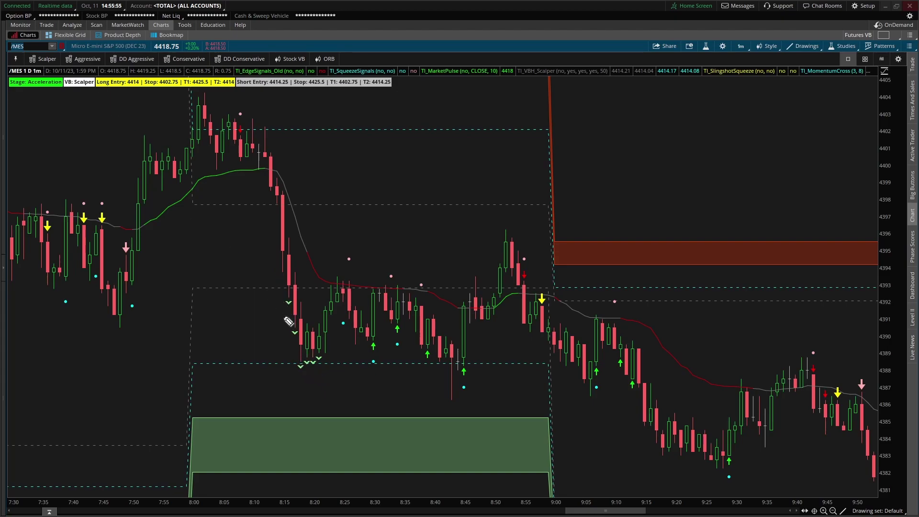
mouse_move(263, 364)
mouse_down()
mouse_move(254, 429)
mouse_move(285, 468)
mouse_up()
drag(249, 432, 231, 433)
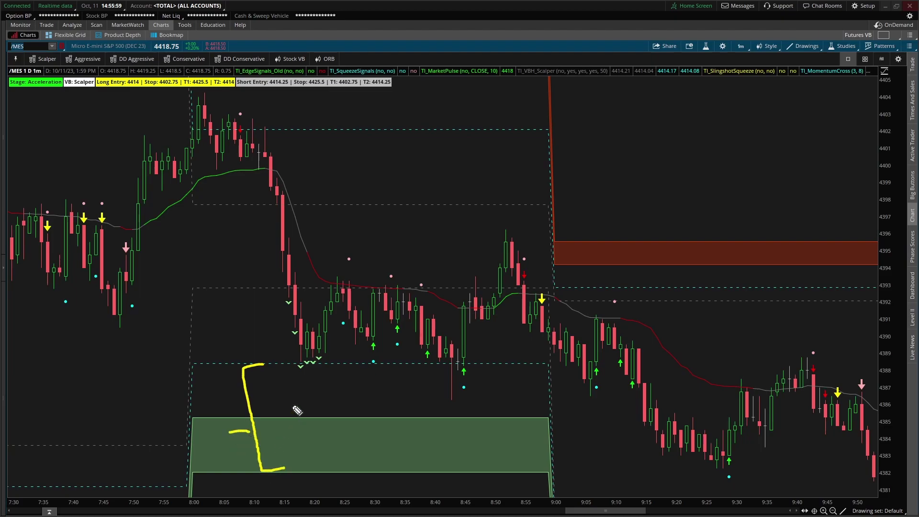
Trace the /MES bounce, retest and rally from 8:15 to 8:55, mark the lower dashed line, and clear the marks.
mouse_move(289, 320)
mouse_down()
mouse_move(302, 363)
mouse_move(313, 366)
mouse_move(348, 287)
mouse_move(377, 315)
mouse_move(432, 338)
mouse_move(454, 369)
mouse_move(507, 256)
mouse_move(489, 263)
mouse_move(515, 276)
mouse_up()
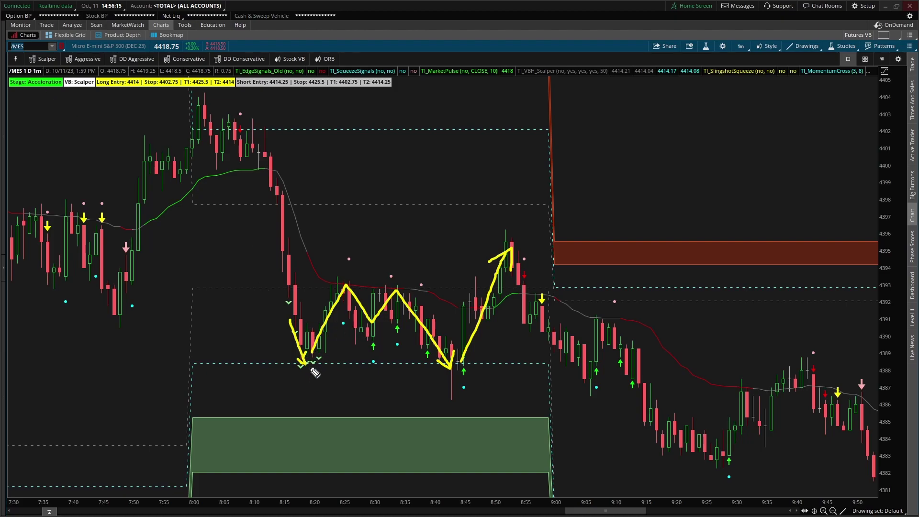
drag(277, 362, 254, 362)
drag(260, 327, 264, 353)
key(Escape)
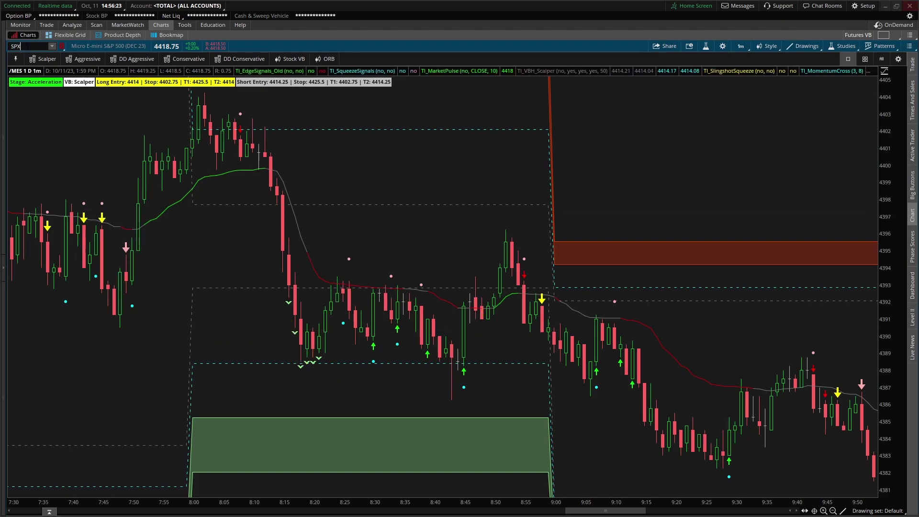
Switch the chart to SPX and zoom in around the 8:00 to 9:00 hour.
key(Return)
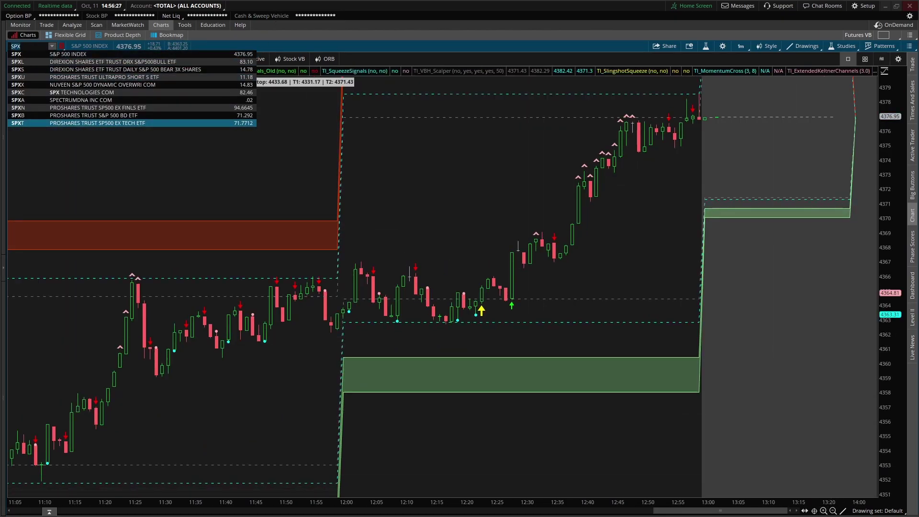
click(832, 510)
drag(770, 511, 713, 511)
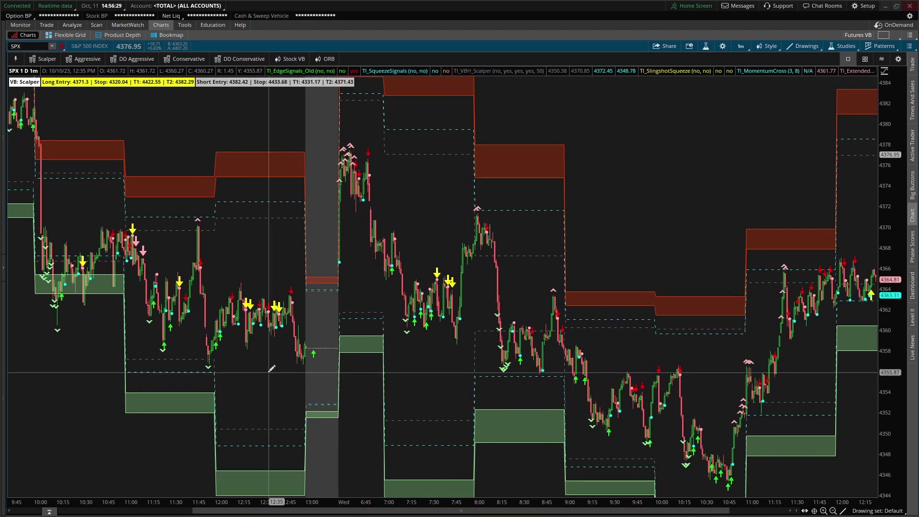
scroll(282, 373, up, 6)
Mark the SPX drop after 8:00 and the lower dashed line, clear the marks, and compress the price scale.
mouse_move(354, 205)
mouse_down()
mouse_move(382, 200)
mouse_move(448, 383)
mouse_move(446, 406)
mouse_move(433, 406)
mouse_up()
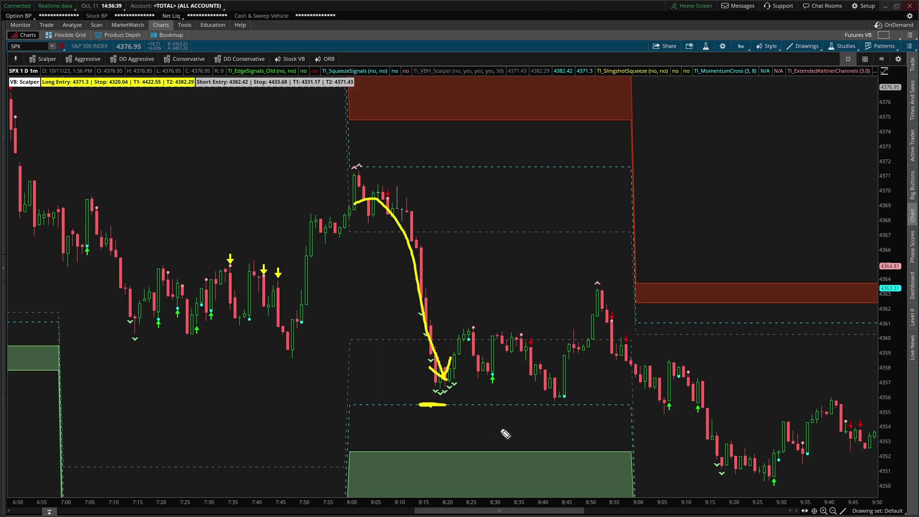
key(Escape)
drag(893, 405, 891, 354)
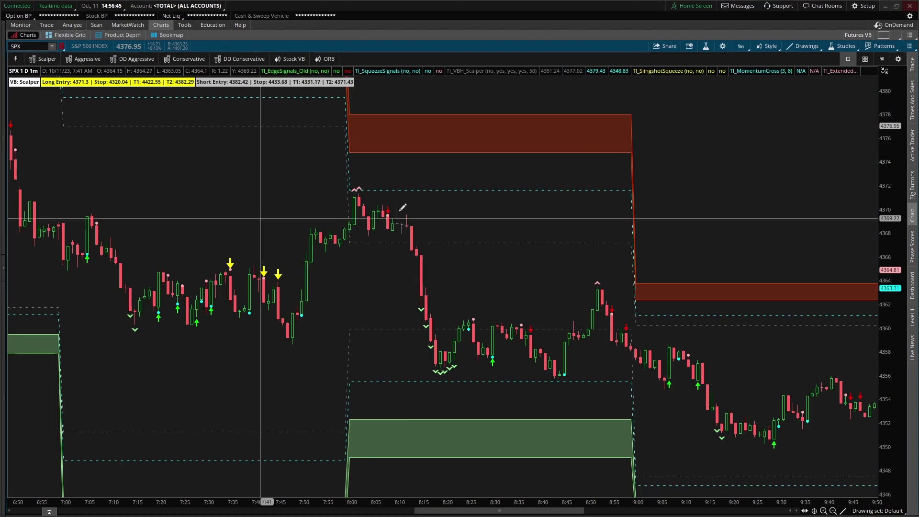
drag(68, 54, 94, 59)
key(Escape)
Switch the chart back to /ES and bring the session from about 6:30 to 12:25 into view.
text(/ES)
key(Return)
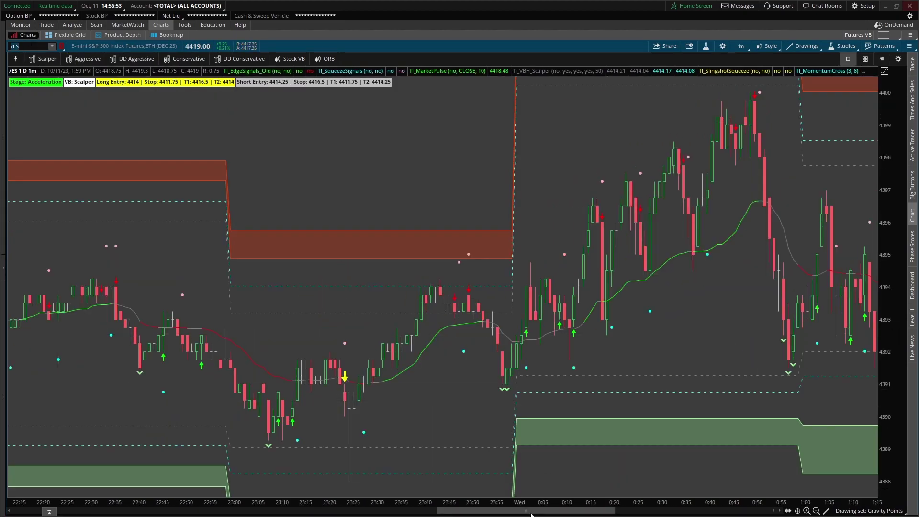
drag(515, 512, 582, 511)
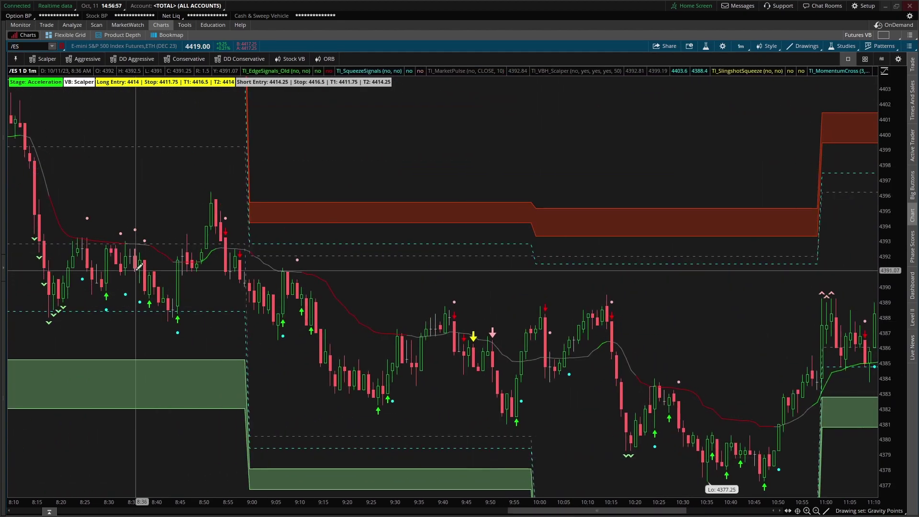
click(815, 511)
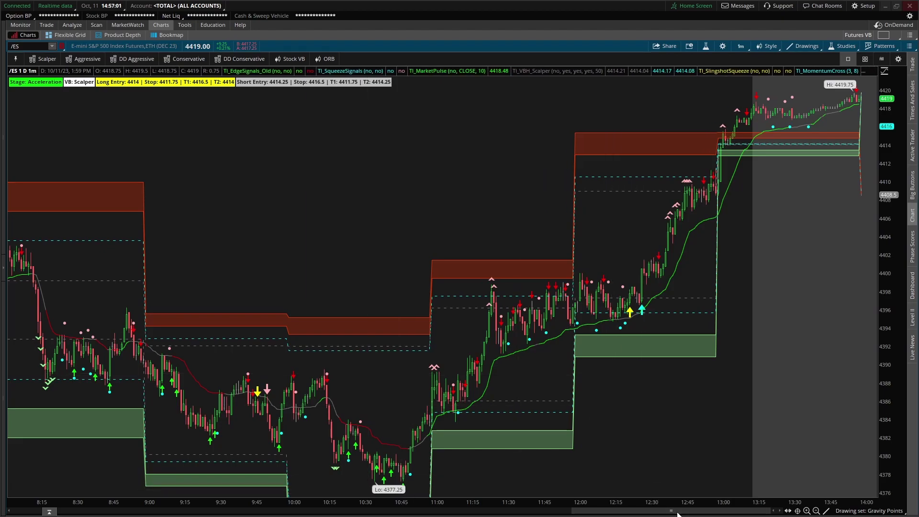
drag(675, 511, 625, 512)
scroll(624, 512, up, 1)
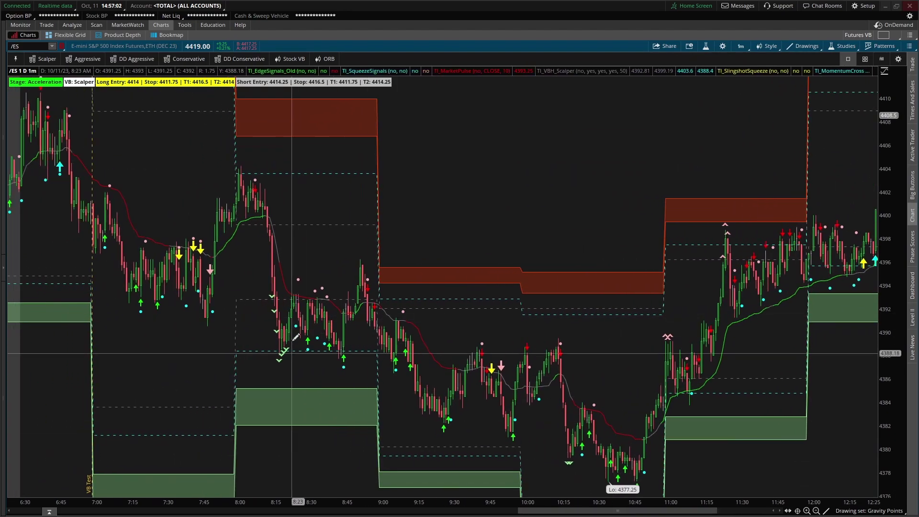
Compare the same session on SPX, and return the chart to /ES.
click(26, 46)
text(SPX)
key(Return)
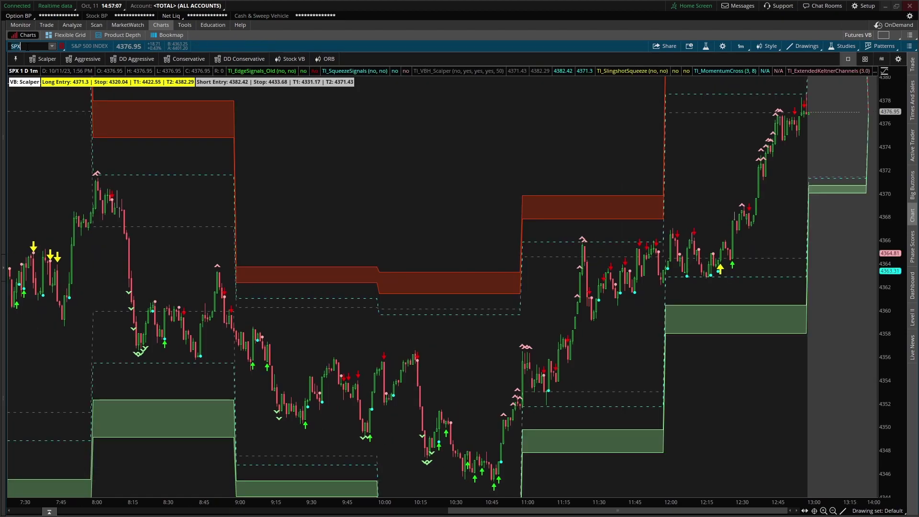
text(/ES)
key(Return)
Underline the /ES symbol, circle S&P 500 in the contract name with an arrow to the symbol, and clear the marks.
drag(307, 345, 539, 357)
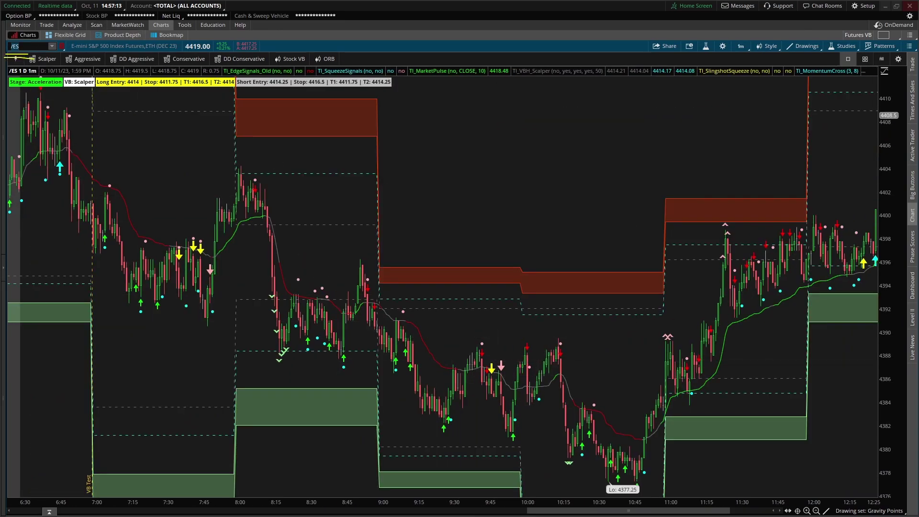
mouse_move(149, 44)
mouse_down()
mouse_move(75, 54)
mouse_move(149, 36)
mouse_up()
drag(105, 62, 93, 118)
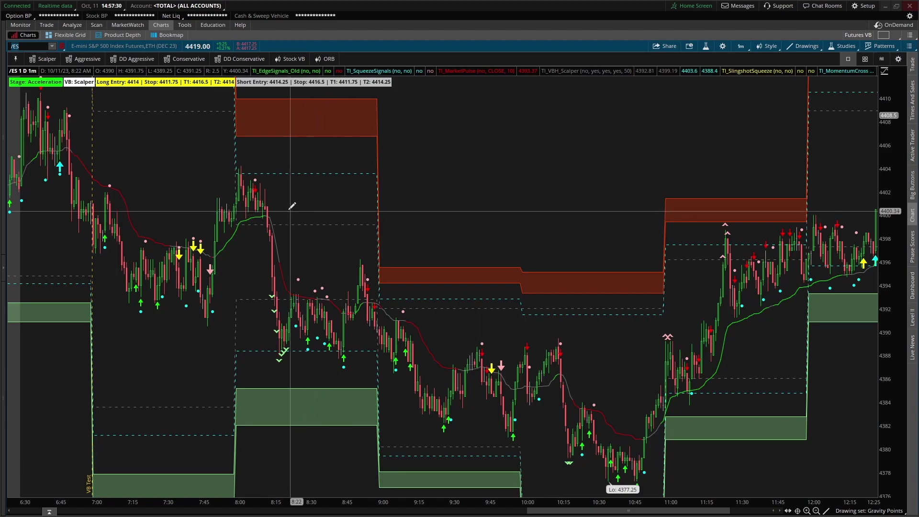
mouse_move(113, 36)
mouse_down()
mouse_move(90, 63)
mouse_move(109, 37)
mouse_move(35, 43)
mouse_move(44, 49)
mouse_move(29, 56)
mouse_up()
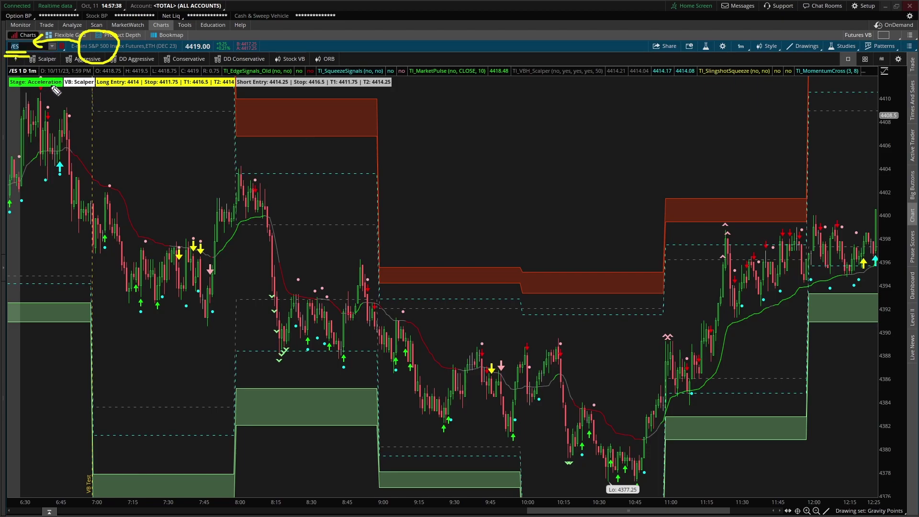
key(shift+F9)
key(F9)
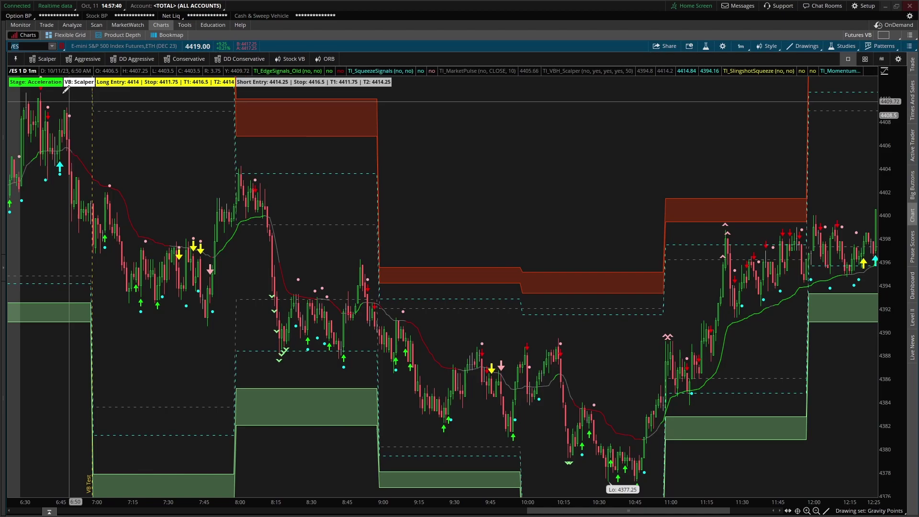